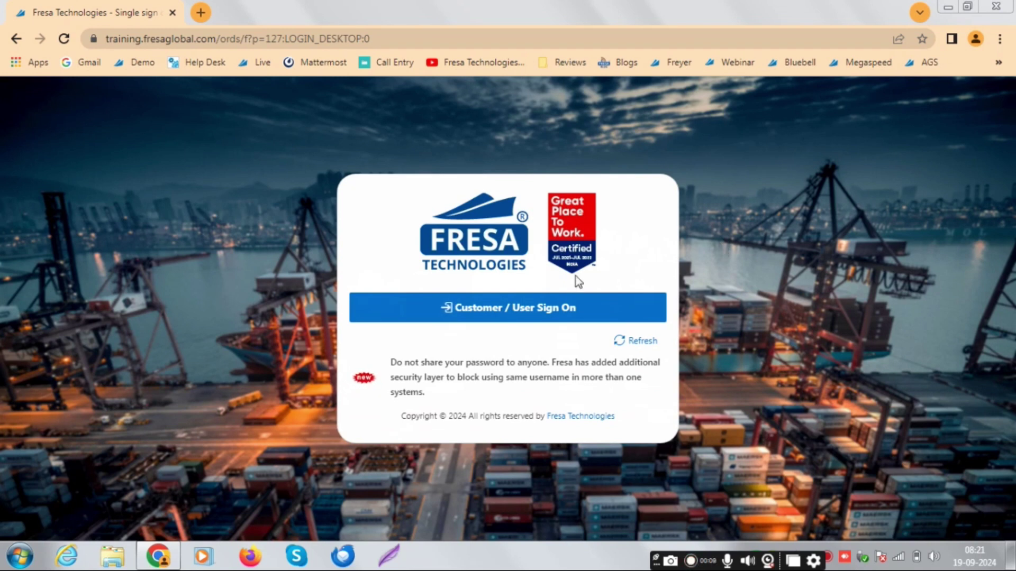
Sign in to Fresa Gold under company FRESA DEMO and branch MUMBAI.
{"action": "left_click", "coordinate": [535, 305]}
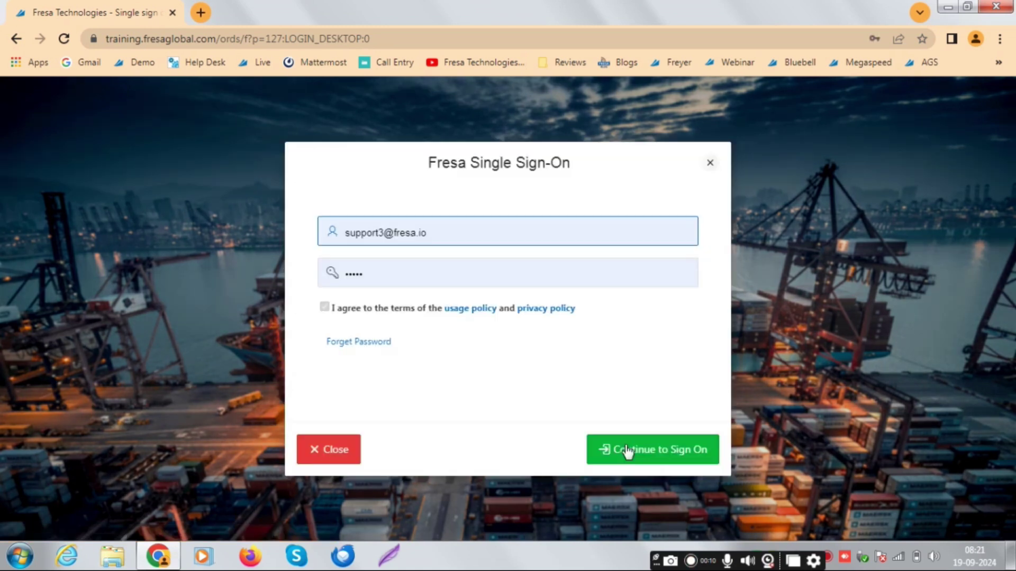
{"action": "left_click", "coordinate": [627, 451]}
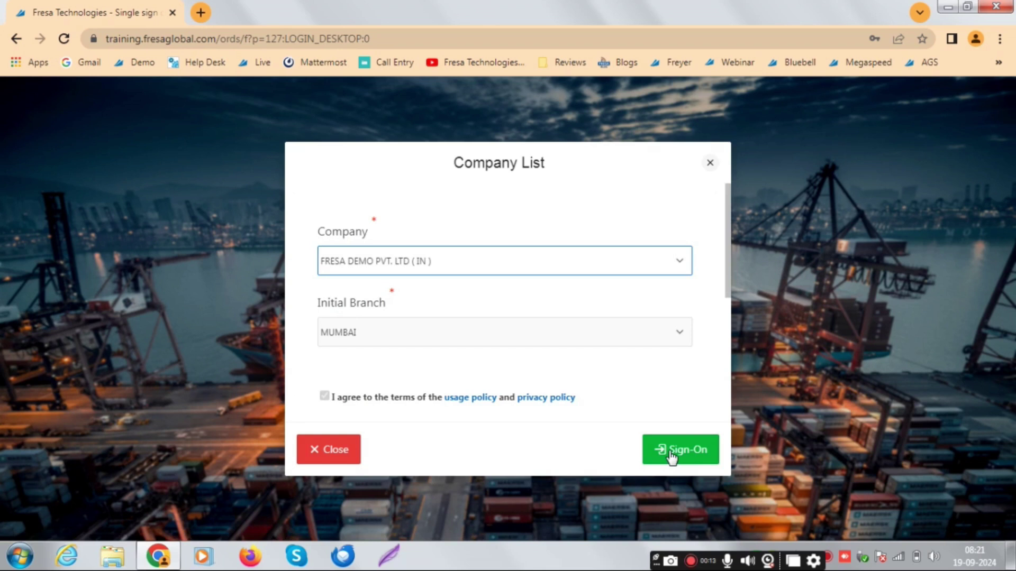
{"action": "left_click", "coordinate": [671, 457]}
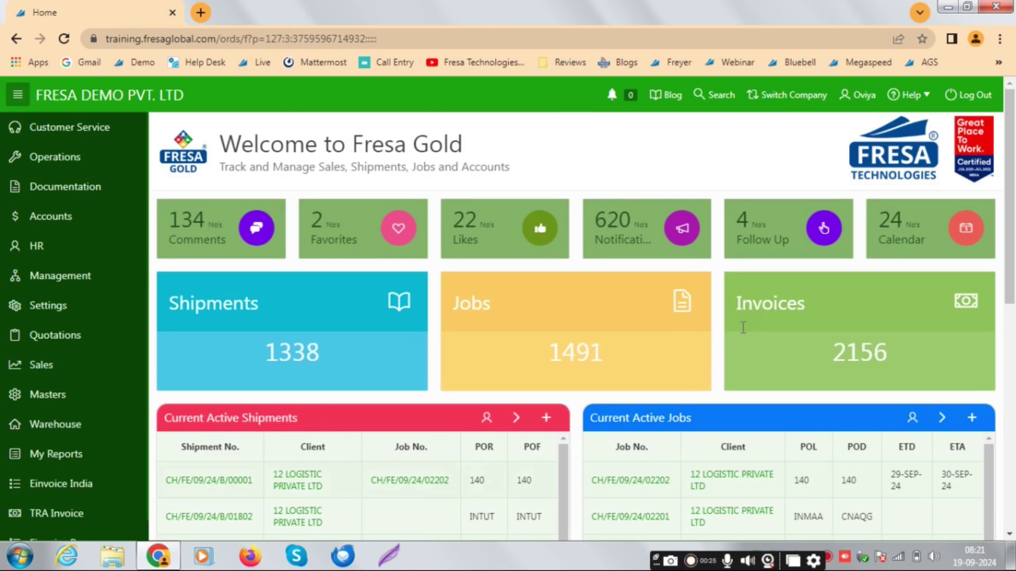
{"action": "scroll", "coordinate": [314, 380], "scroll_direction": "down", "scroll_amount": 1}
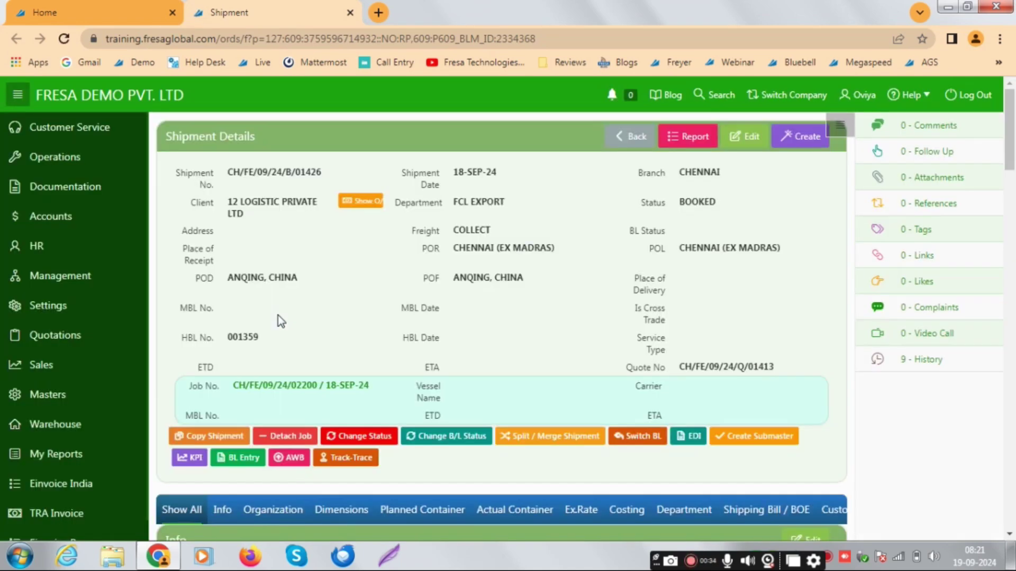
{"action": "scroll", "coordinate": [278, 315], "scroll_direction": "down", "scroll_amount": 1}
{"action": "scroll", "coordinate": [279, 314], "scroll_direction": "down", "scroll_amount": 1}
{"action": "scroll", "coordinate": [238, 270], "scroll_direction": "up", "scroll_amount": 2}
{"action": "scroll", "coordinate": [555, 372], "scroll_direction": "down", "scroll_amount": 1}
Show the shipment's Organization tab listing the 12 LOGISTIC PRIVATE LTD client and shipper.
{"action": "left_click", "coordinate": [279, 437]}
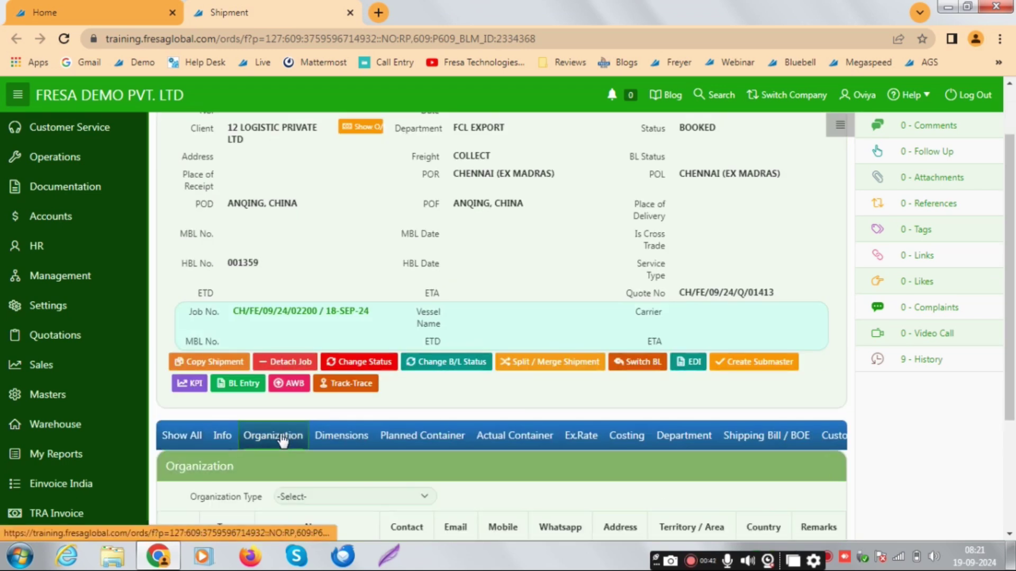
{"action": "scroll", "coordinate": [283, 441], "scroll_direction": "down", "scroll_amount": 1}
{"action": "scroll", "coordinate": [283, 442], "scroll_direction": "down", "scroll_amount": 1}
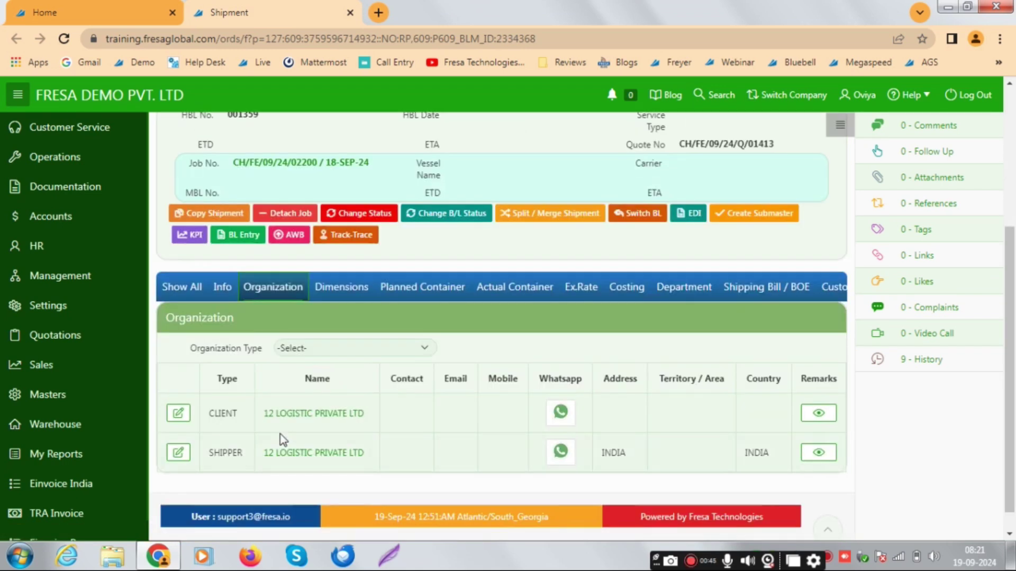
{"action": "scroll", "coordinate": [283, 441], "scroll_direction": "down", "scroll_amount": 1}
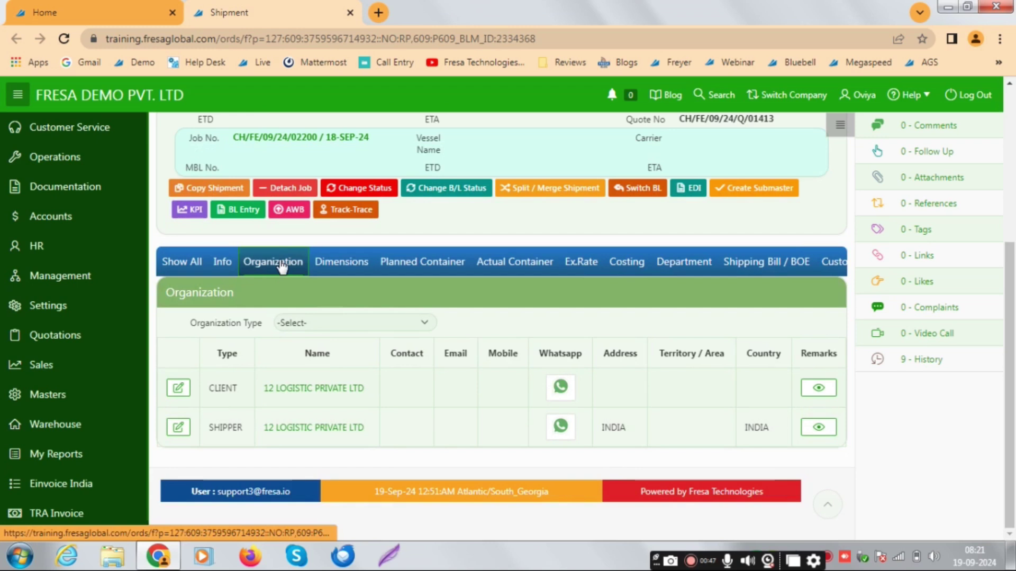
Choose CONSIGNEE as the organization type and start adding a new party.
{"action": "left_click", "coordinate": [338, 324]}
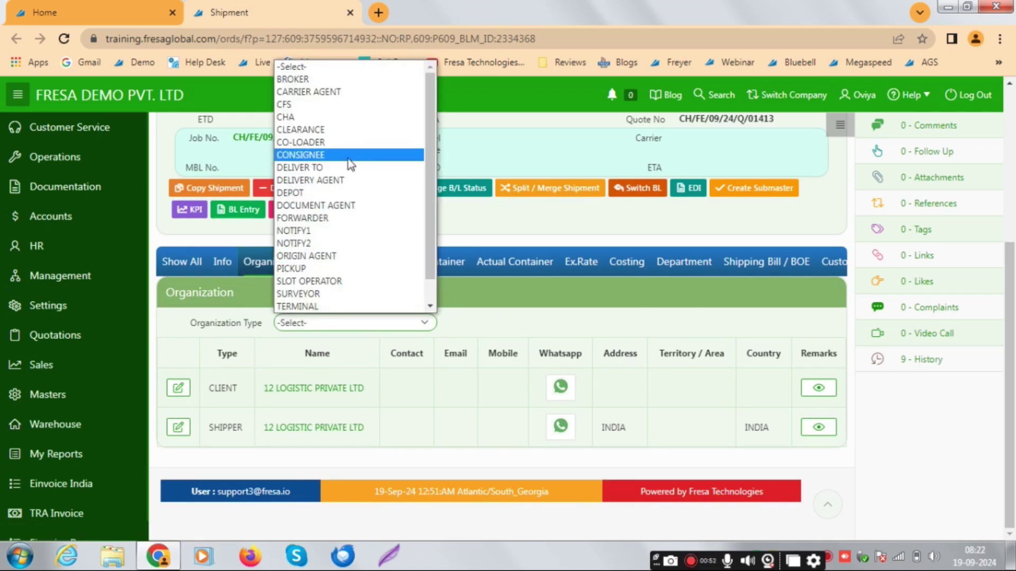
{"action": "left_click", "coordinate": [348, 155]}
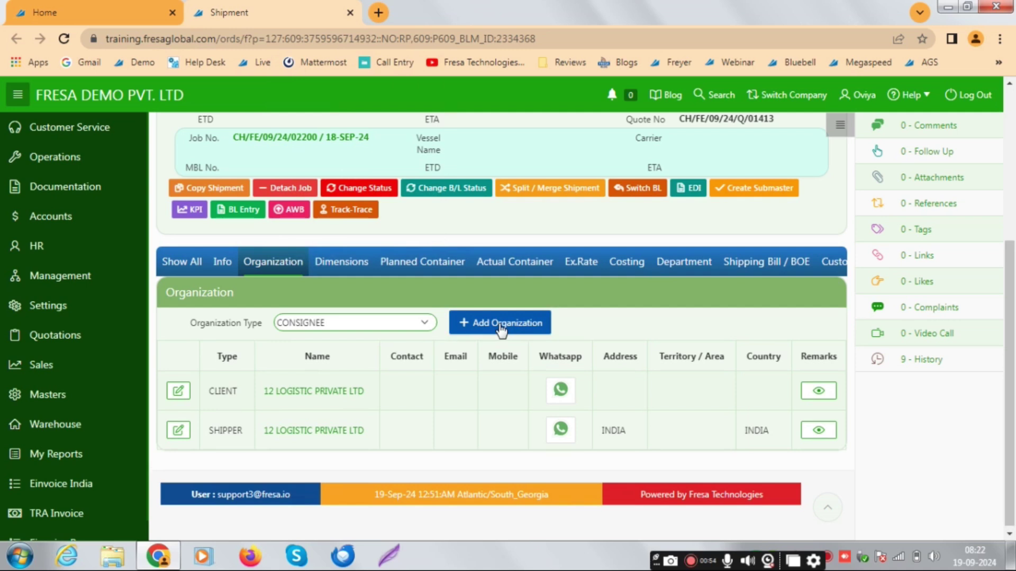
{"action": "left_click", "coordinate": [501, 324]}
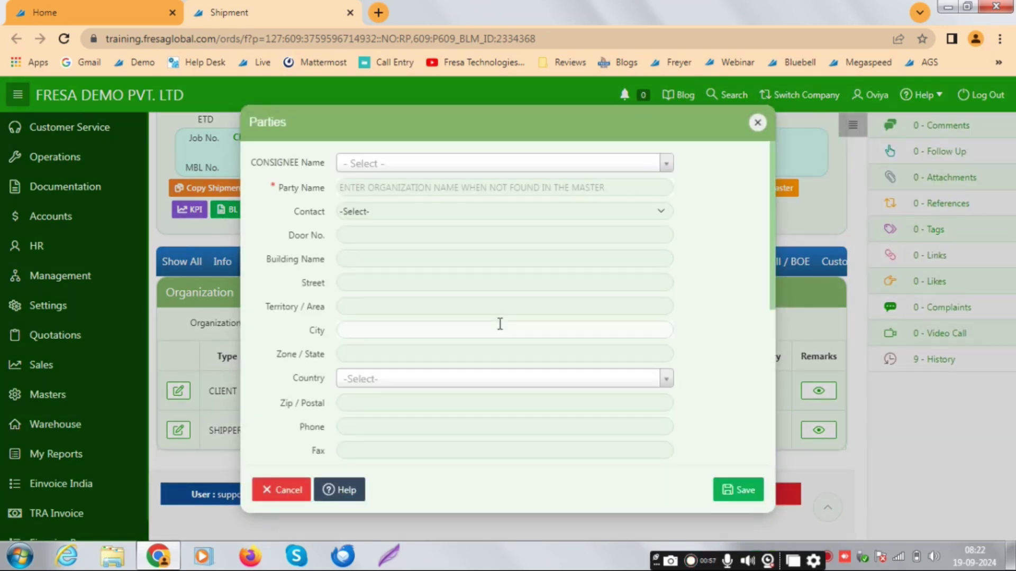
Select 123A LOGISTICS PVT LMD as consignee, keep its auto-filled Chennai details, and save.
{"action": "left_click", "coordinate": [441, 168]}
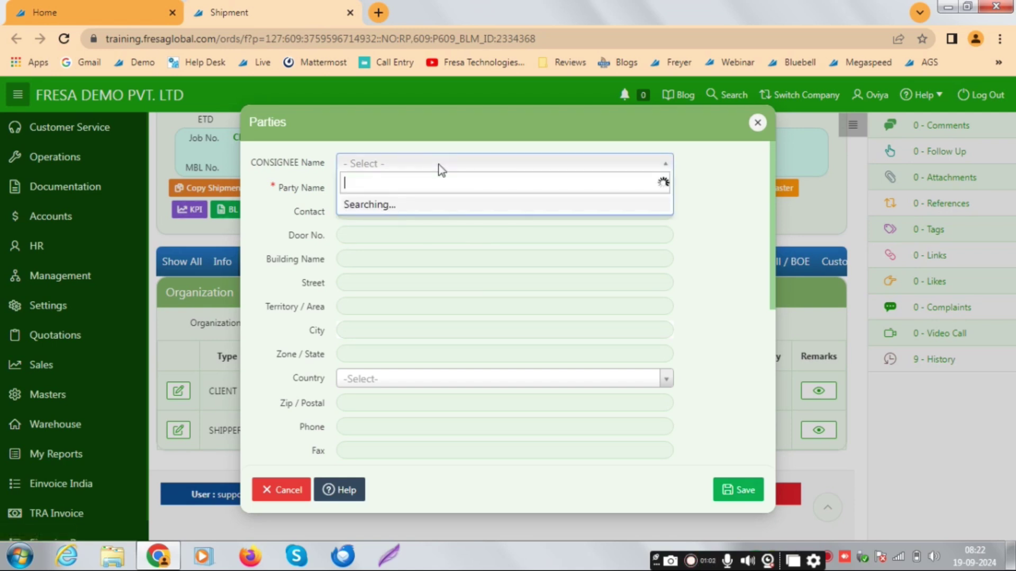
{"action": "scroll", "coordinate": [438, 289], "scroll_direction": "down", "scroll_amount": 2}
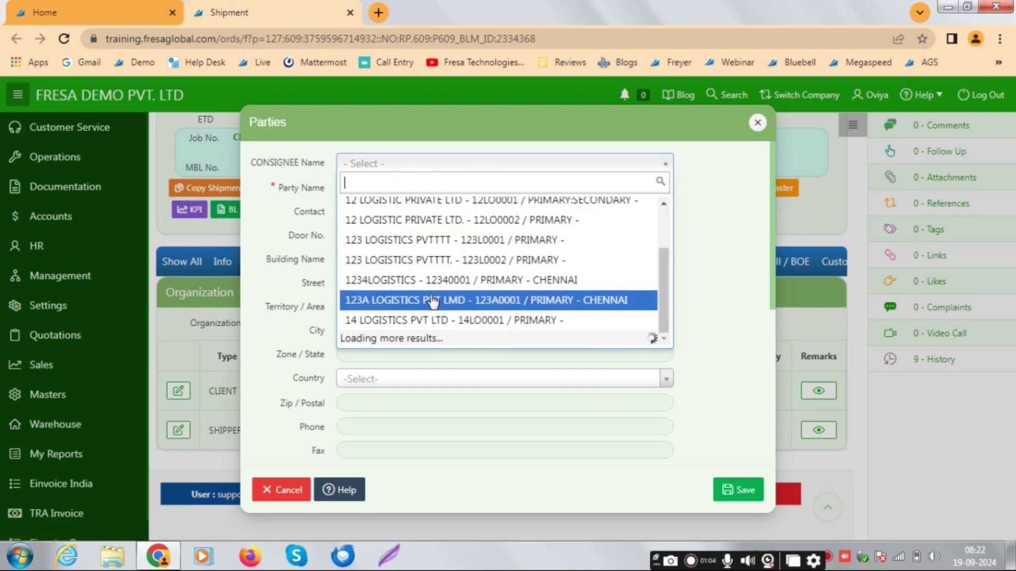
{"action": "left_click", "coordinate": [431, 300]}
{"action": "scroll", "coordinate": [431, 299], "scroll_direction": "down", "scroll_amount": 1}
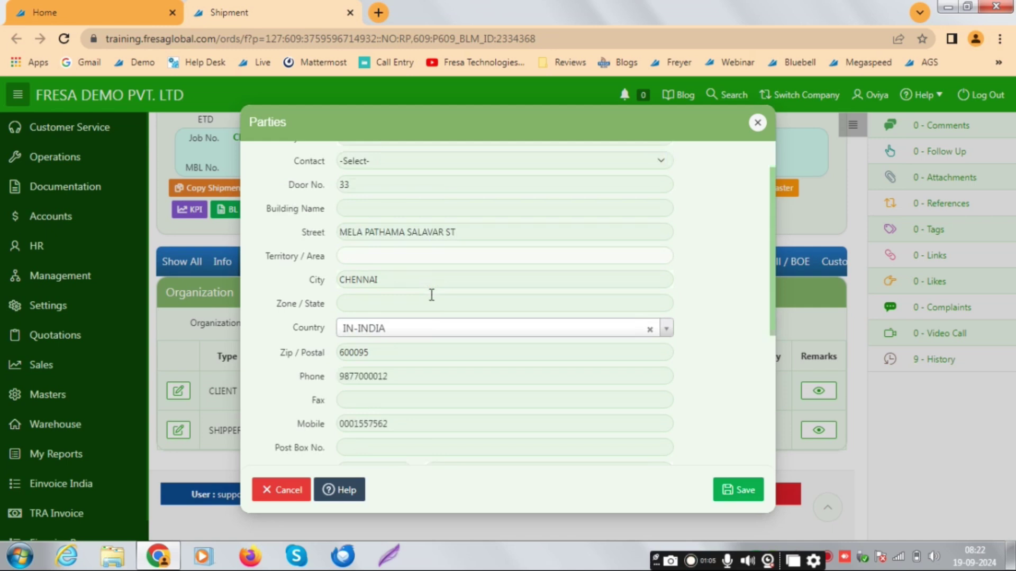
{"action": "scroll", "coordinate": [429, 239], "scroll_direction": "down", "scroll_amount": 1}
{"action": "scroll", "coordinate": [415, 302], "scroll_direction": "down", "scroll_amount": 1}
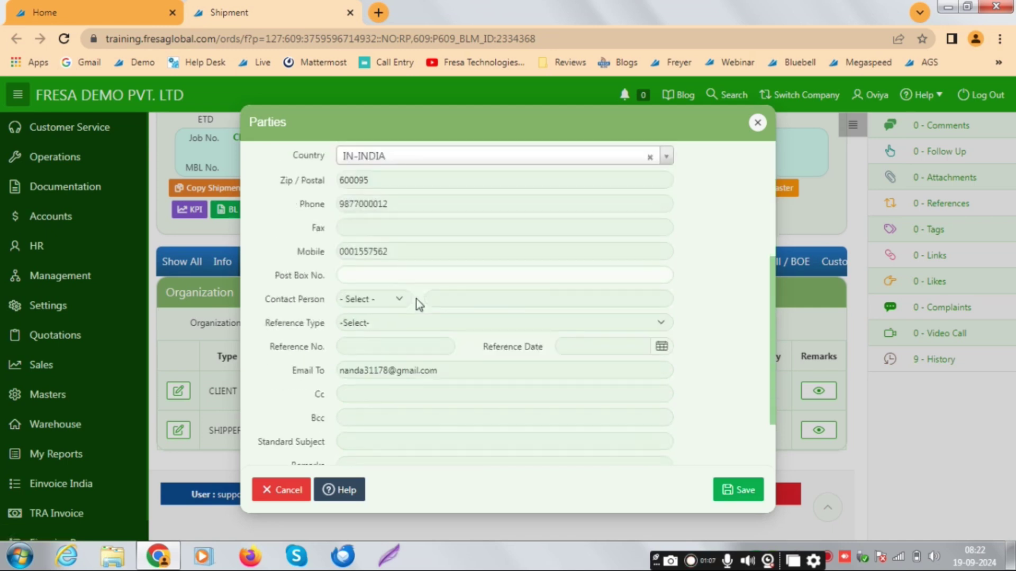
{"action": "scroll", "coordinate": [419, 297], "scroll_direction": "down", "scroll_amount": 1}
{"action": "scroll", "coordinate": [415, 297], "scroll_direction": "up", "scroll_amount": 1}
{"action": "scroll", "coordinate": [417, 298], "scroll_direction": "up", "scroll_amount": 3}
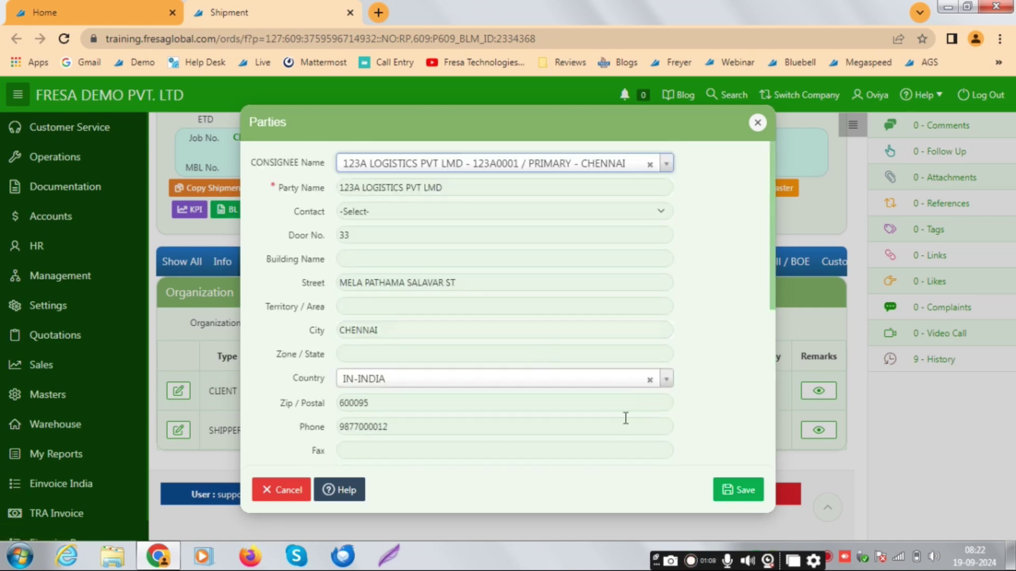
{"action": "left_click", "coordinate": [738, 488]}
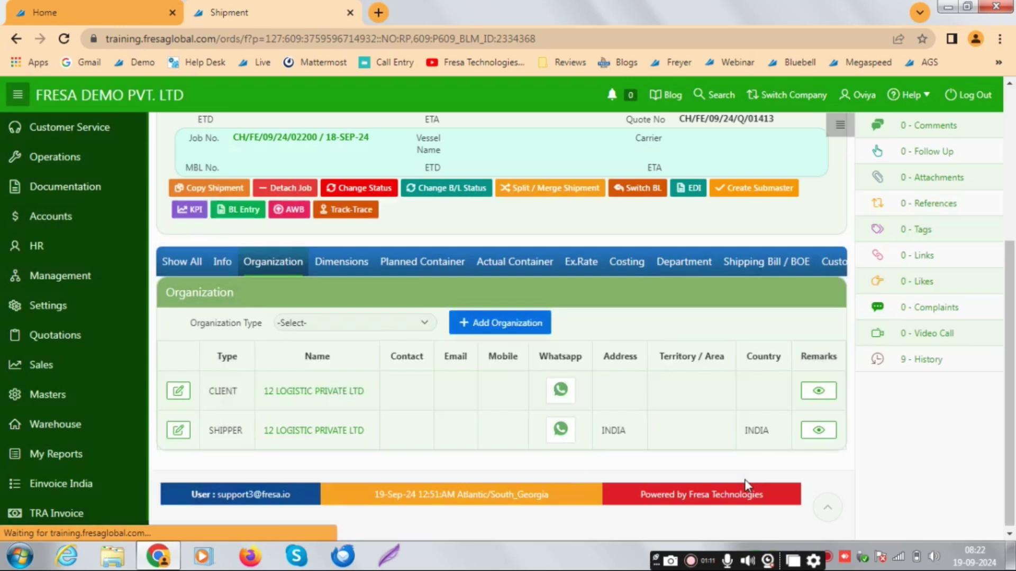
{"action": "scroll", "coordinate": [612, 455], "scroll_direction": "down", "scroll_amount": 2}
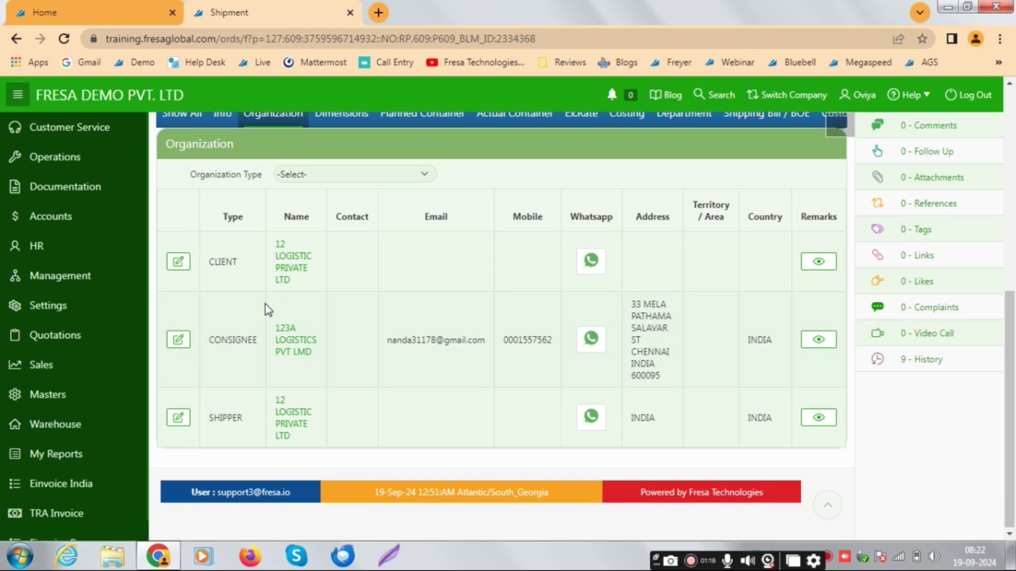
{"action": "scroll", "coordinate": [503, 263], "scroll_direction": "up", "scroll_amount": 5}
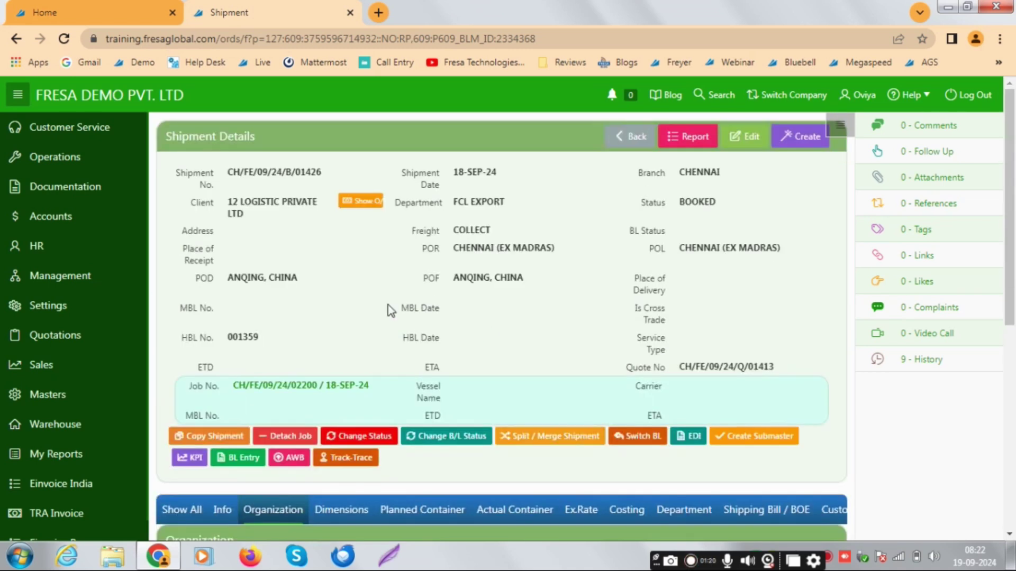